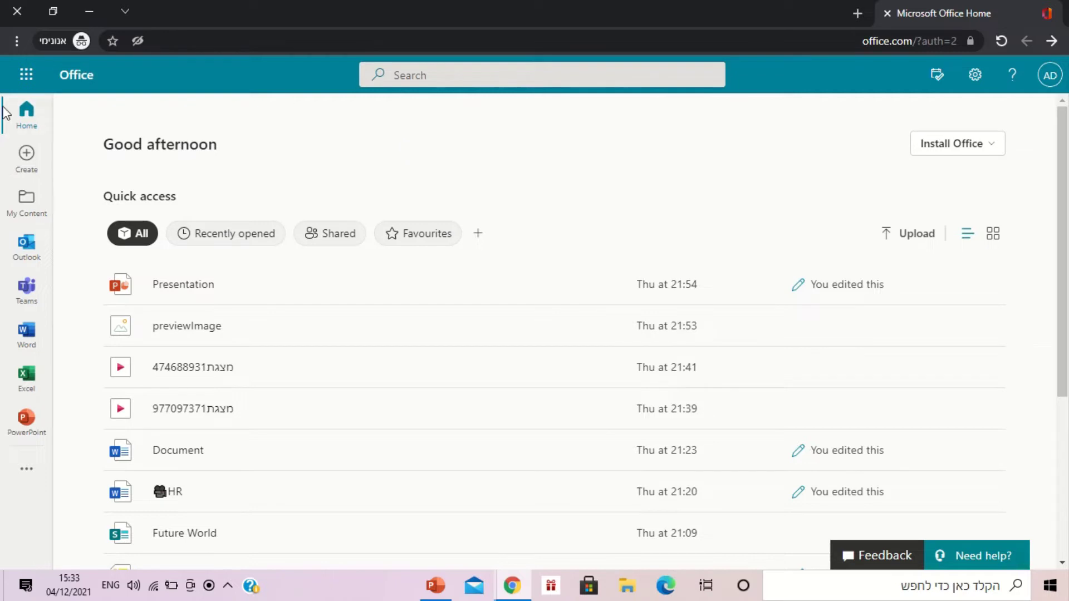
Create a new folder named 'HR Doc' in My files and select it.
{"action": "left_click", "coordinate": [26, 75]}
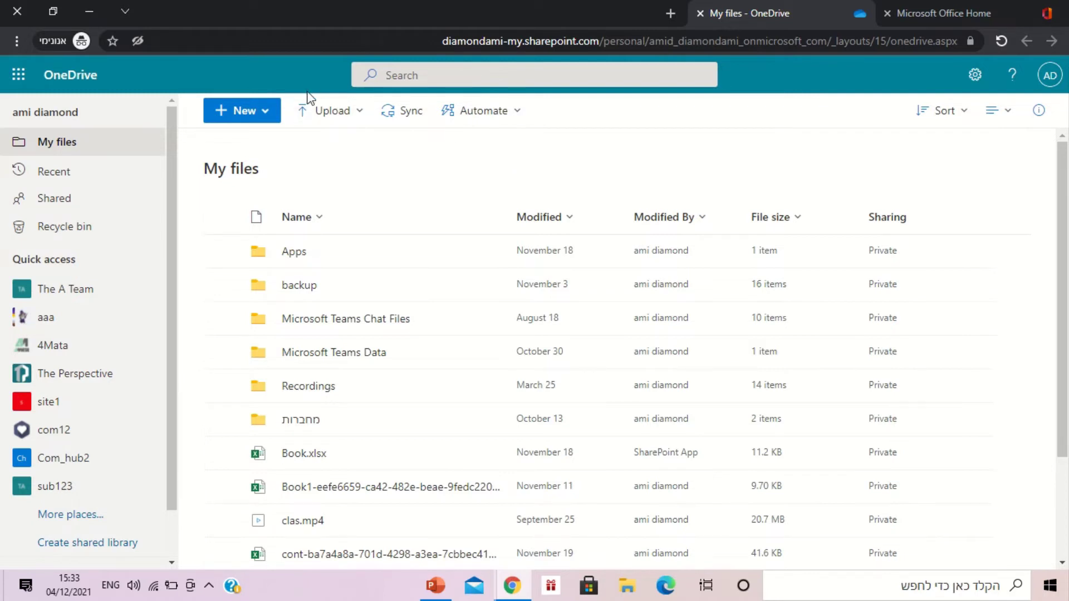
{"action": "left_click", "coordinate": [269, 124]}
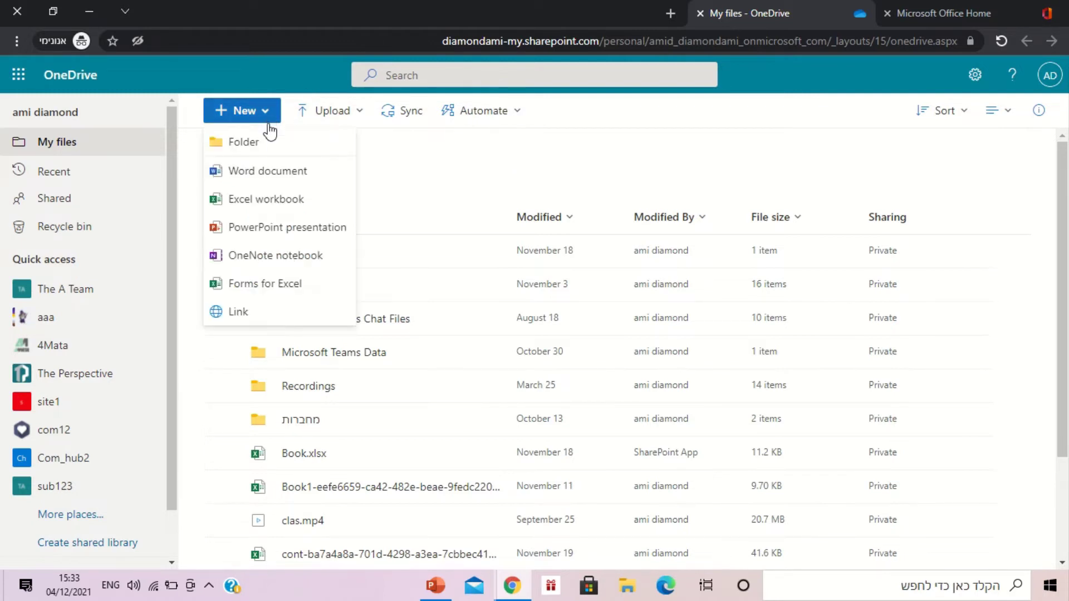
{"action": "left_click", "coordinate": [273, 143]}
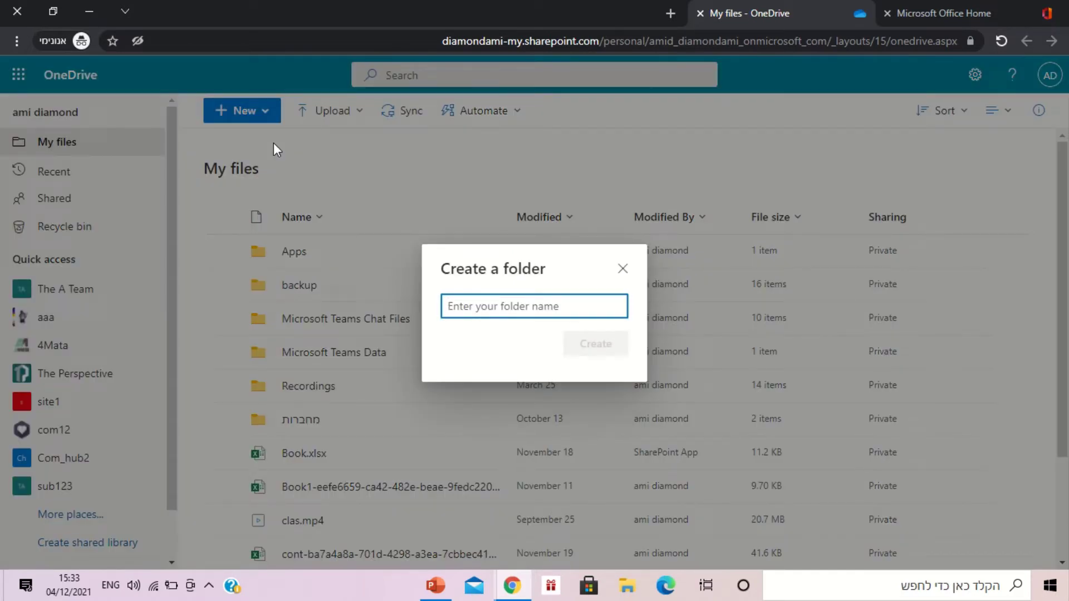
{"action": "type", "text": "H"}
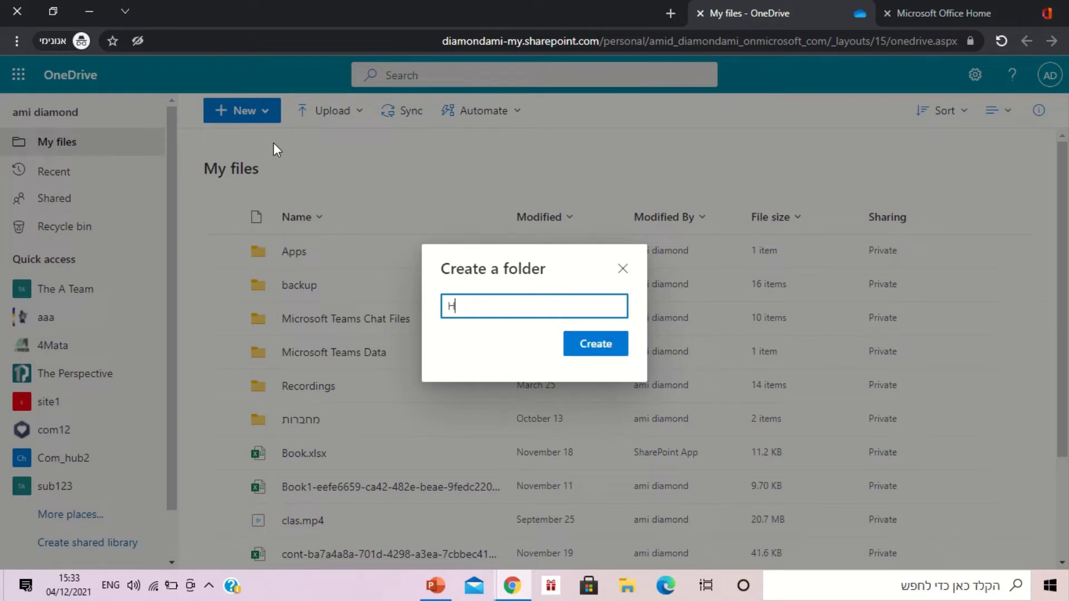
{"action": "type", "text": "R Doc"}
{"action": "left_click", "coordinate": [589, 349]}
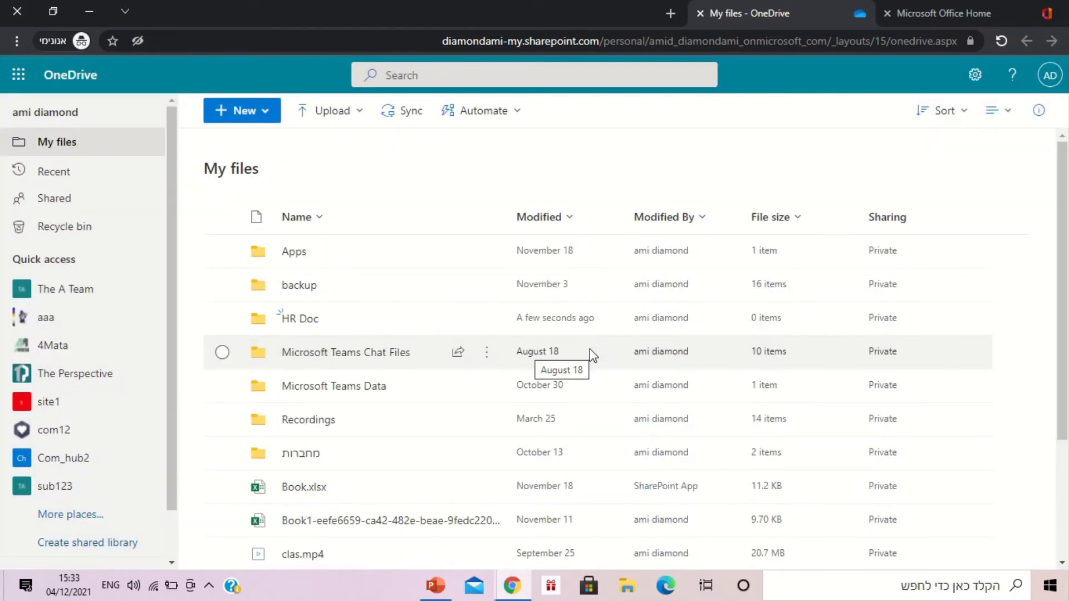
{"action": "left_click", "coordinate": [222, 319]}
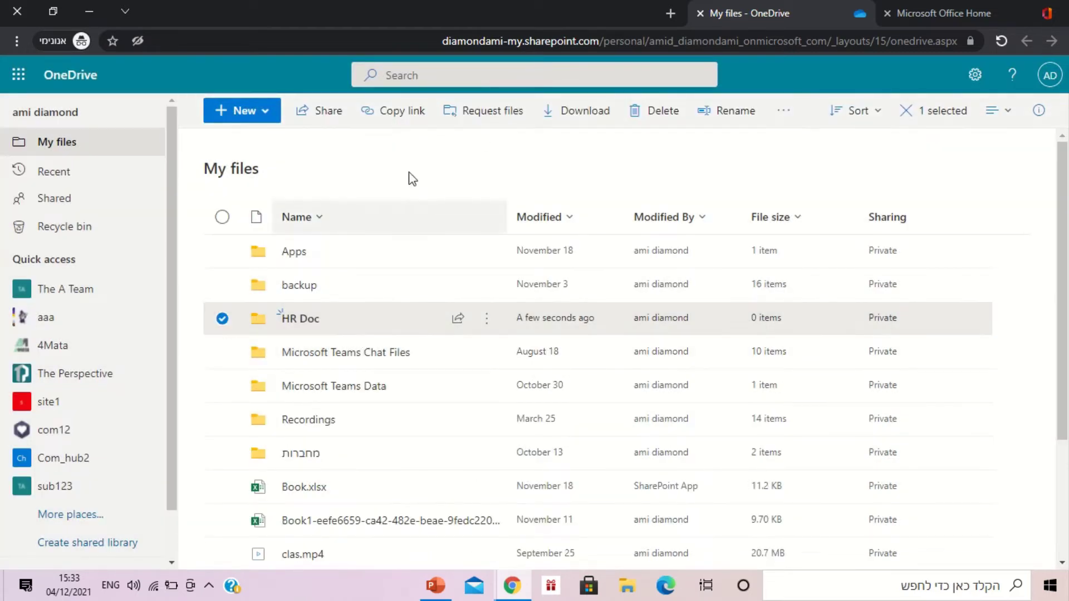
Create a file request named 'HR files' for HR Doc and copy its upload link.
{"action": "left_click", "coordinate": [488, 117]}
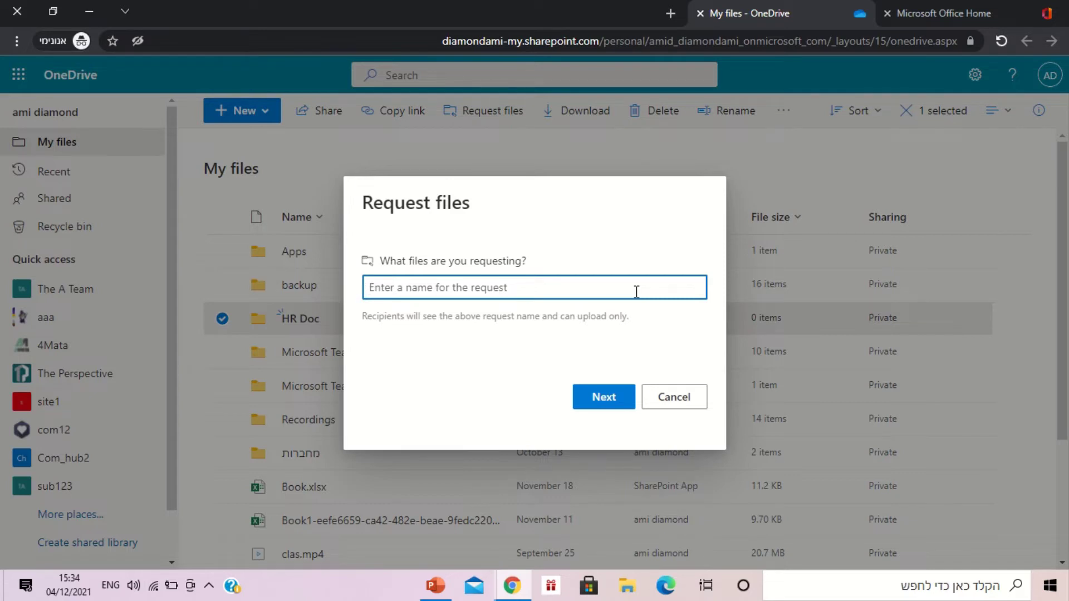
{"action": "type", "text": "HR "}
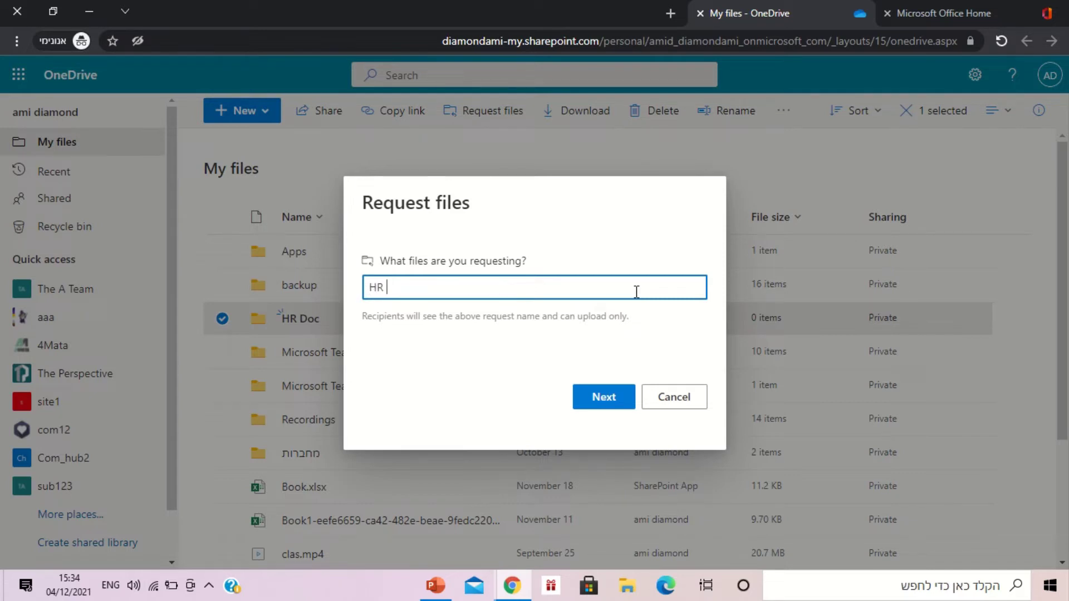
{"action": "type", "text": "Fi"}
{"action": "key", "text": "BackSpace"}
{"action": "key", "text": "BackSpace"}
{"action": "type", "text": "files"}
{"action": "left_click", "coordinate": [609, 404]}
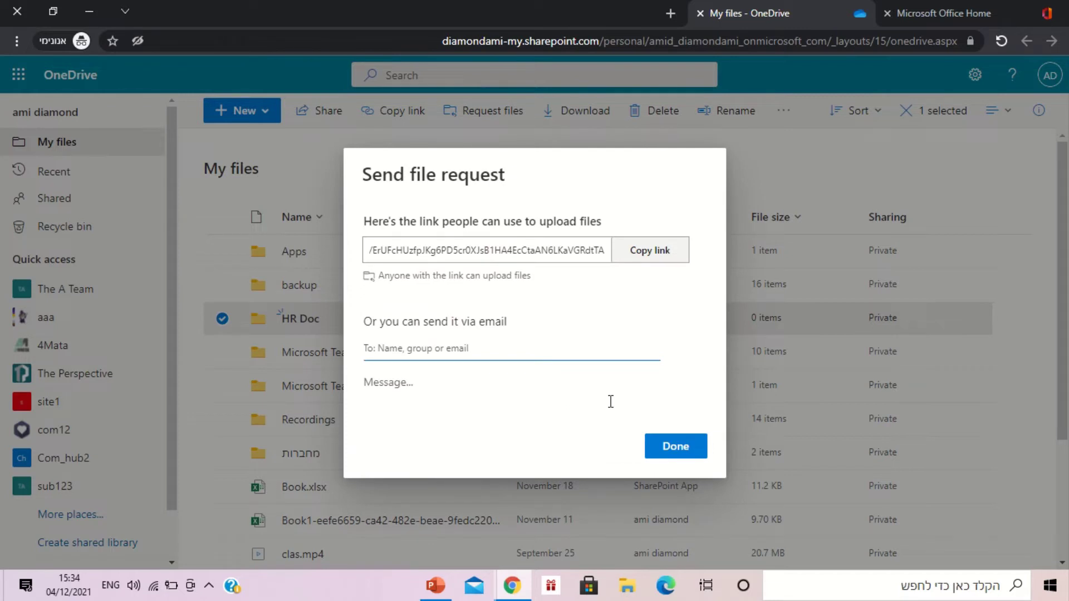
{"action": "left_click", "coordinate": [667, 255]}
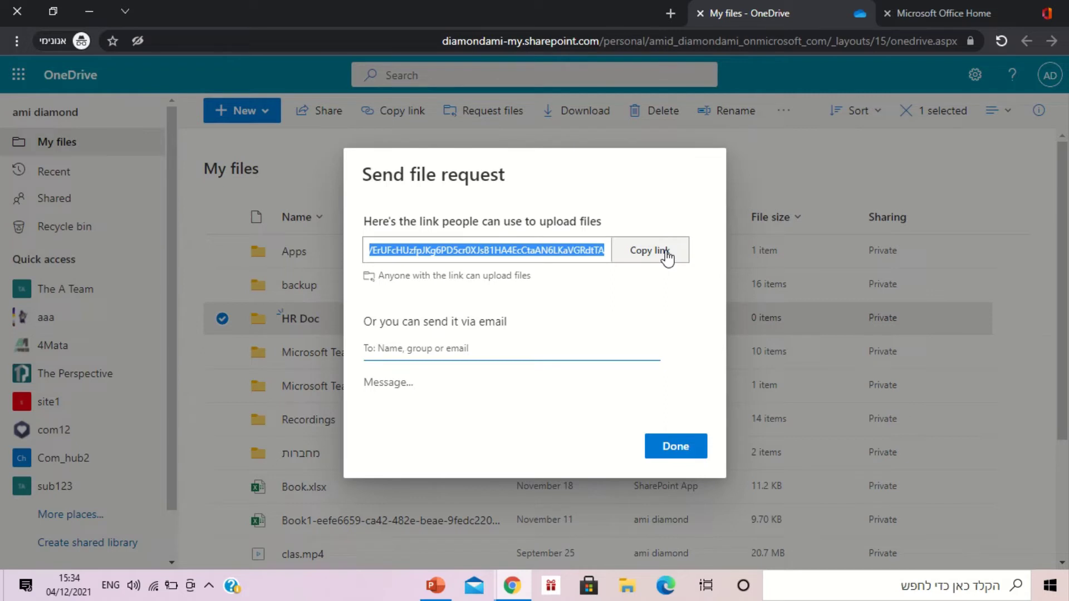
{"action": "left_click", "coordinate": [676, 446]}
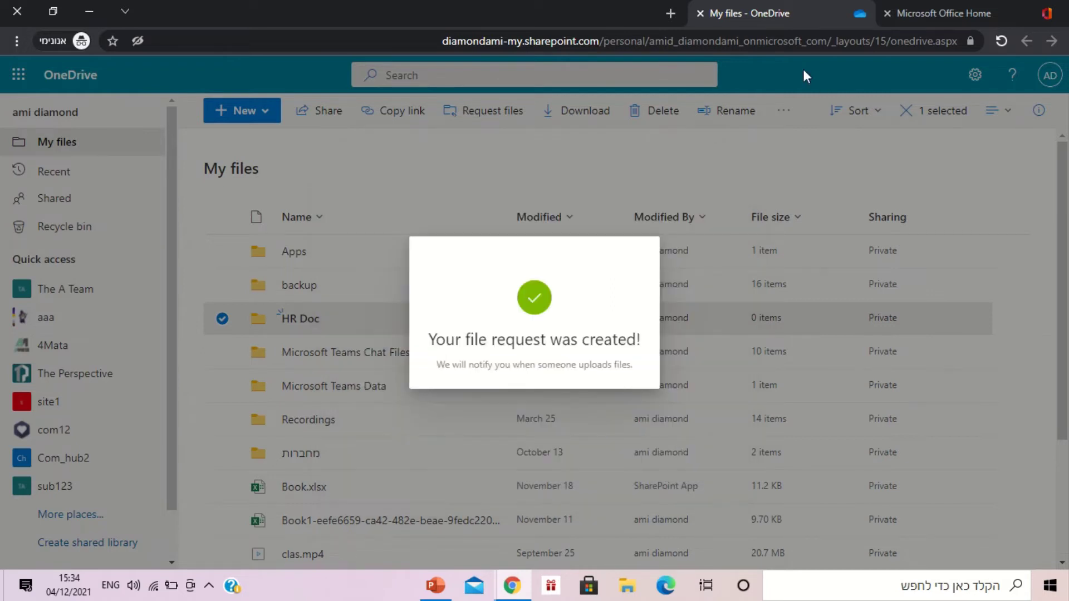
In a private tab, open the request link and attach The enemy.docx.
{"action": "left_click", "coordinate": [671, 13]}
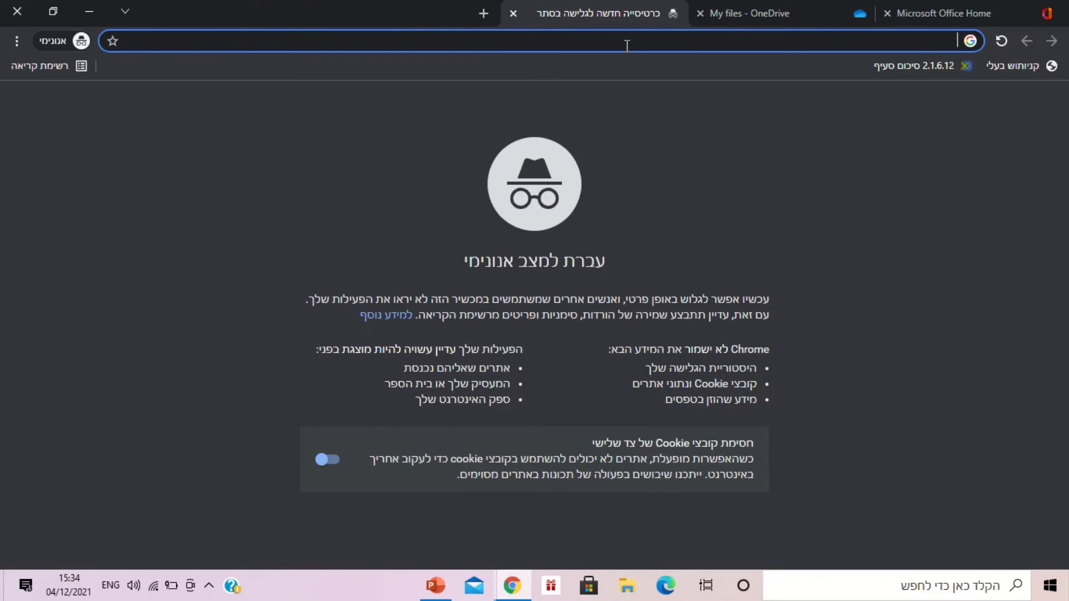
{"action": "key", "text": "ctrl+v"}
{"action": "key", "text": "Return"}
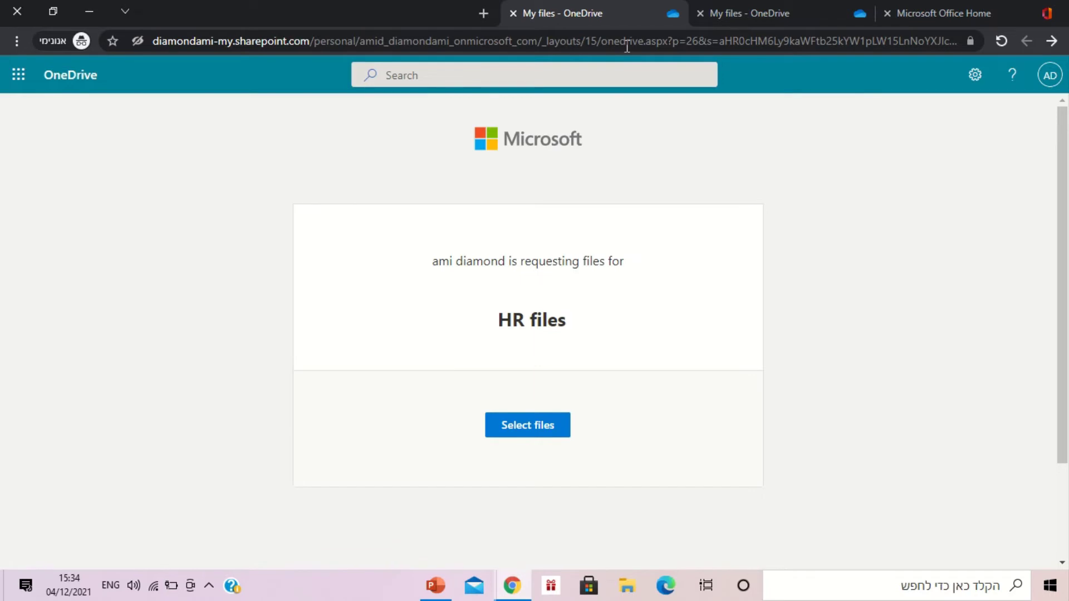
{"action": "left_click", "coordinate": [551, 424]}
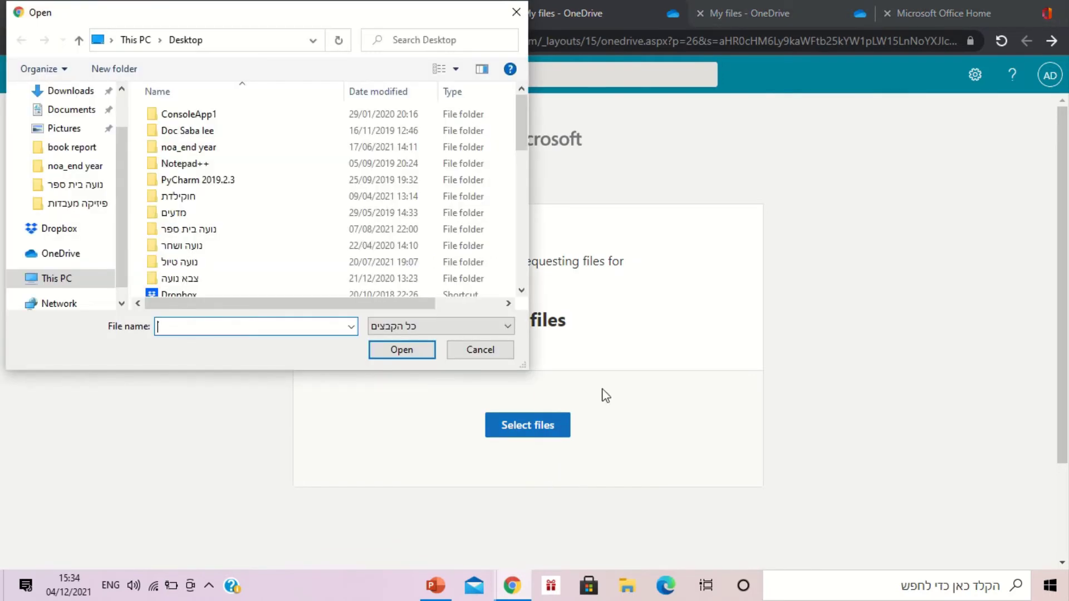
{"action": "left_click_drag", "start_coordinate": [526, 125], "coordinate": [523, 214]}
{"action": "double_click", "coordinate": [219, 140]}
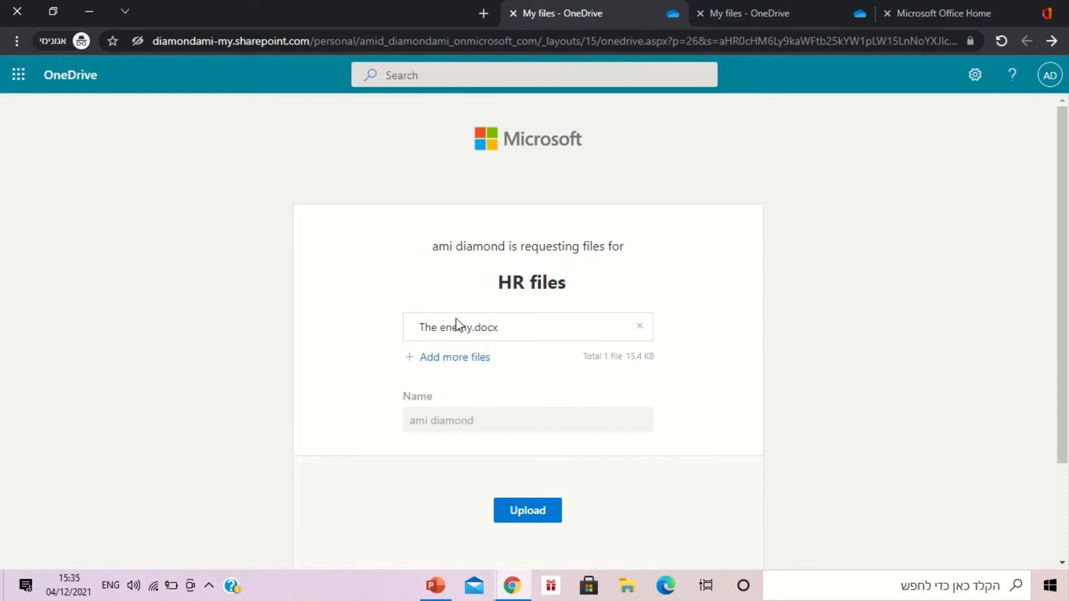
Add the תנך.png image, upload both files, and return to the owner's OneDrive tab.
{"action": "left_click", "coordinate": [467, 363]}
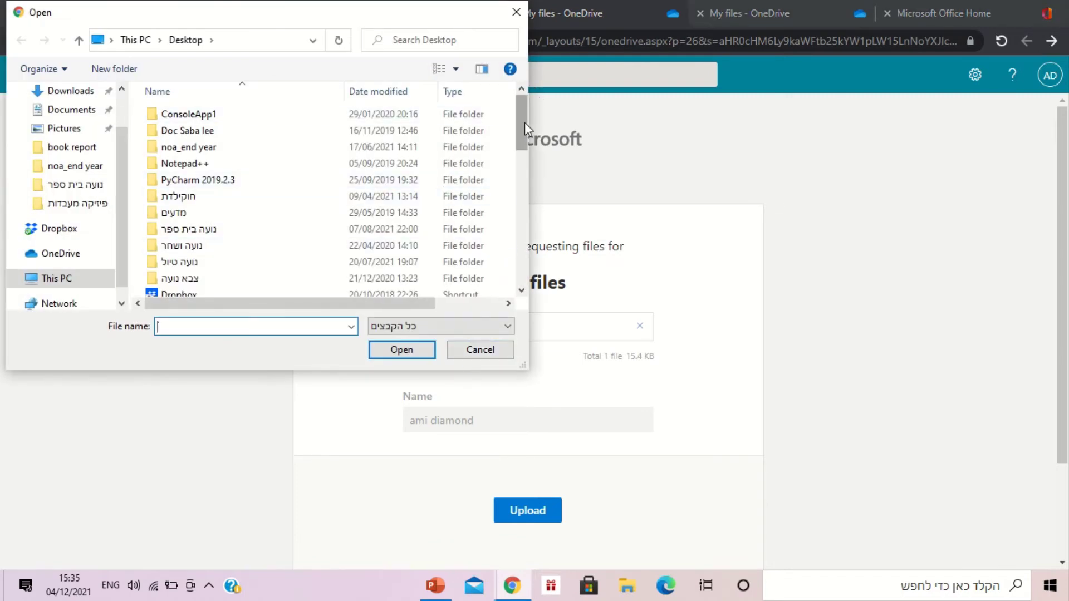
{"action": "left_click_drag", "start_coordinate": [522, 122], "coordinate": [494, 273]}
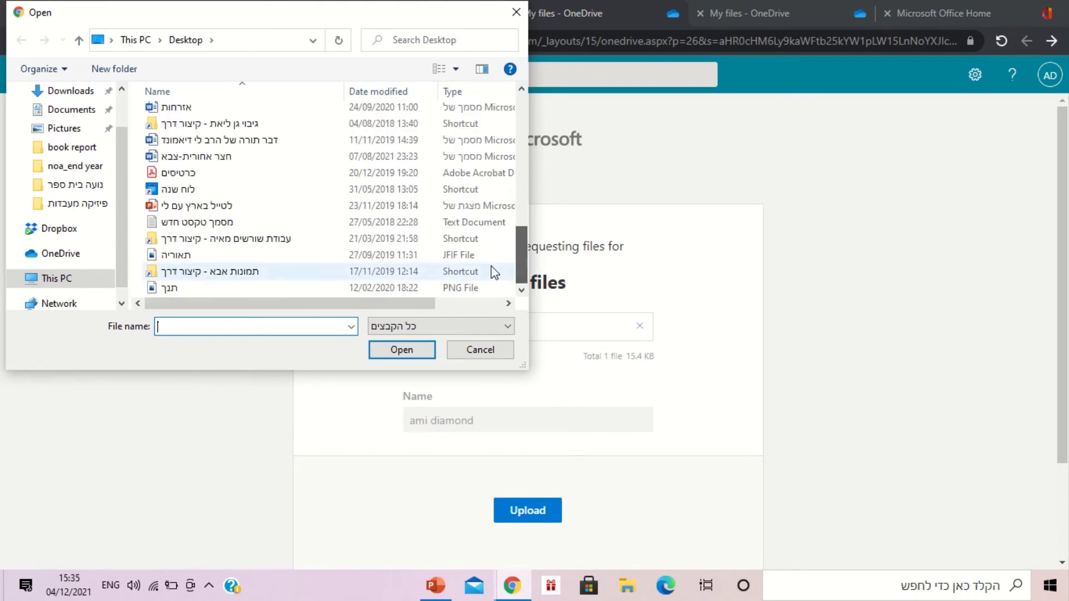
{"action": "double_click", "coordinate": [204, 286]}
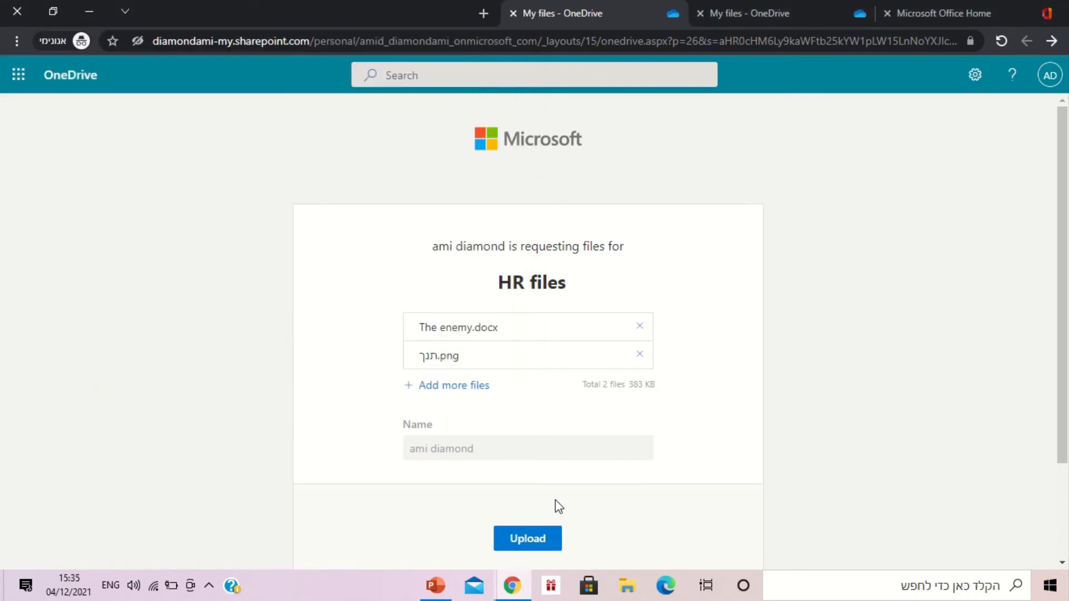
{"action": "left_click", "coordinate": [529, 539]}
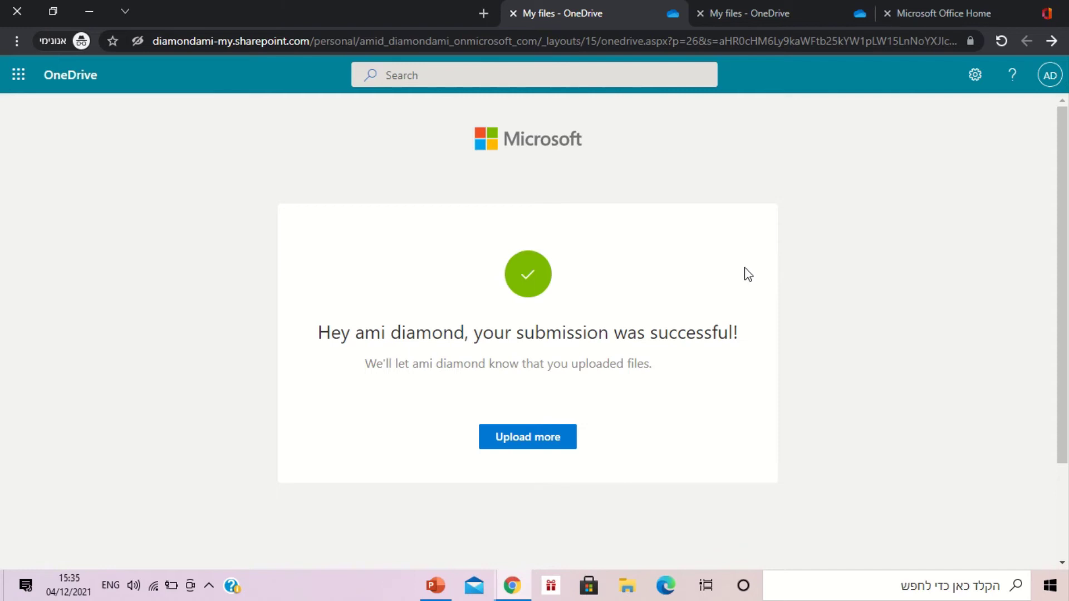
{"action": "left_click", "coordinate": [773, 22]}
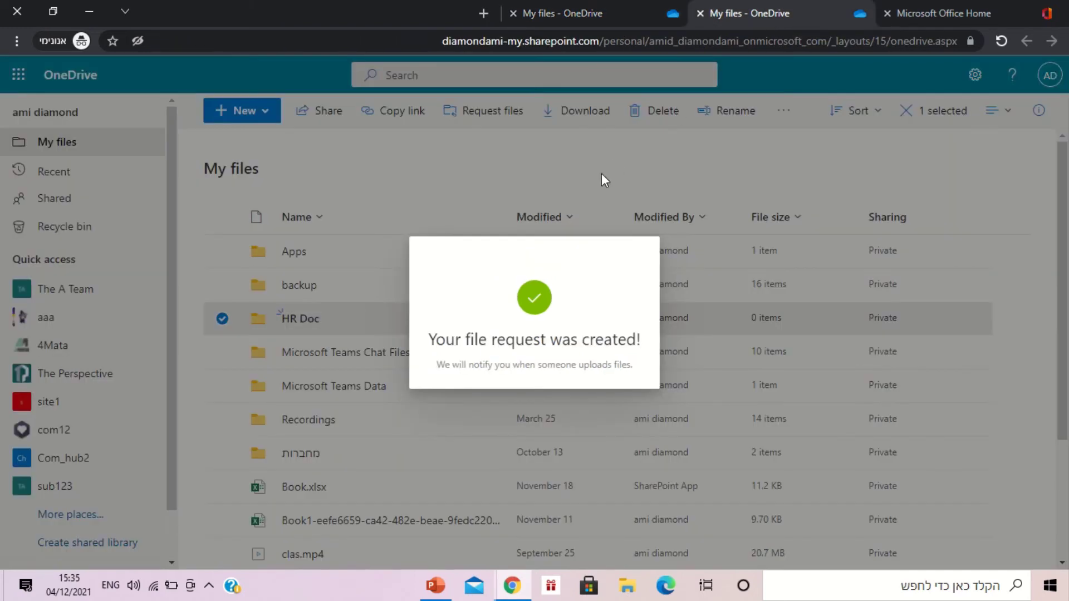
Dismiss the confirmation and open HR Doc to see The enemy.docx and תנך.png.
{"action": "left_click", "coordinate": [725, 194]}
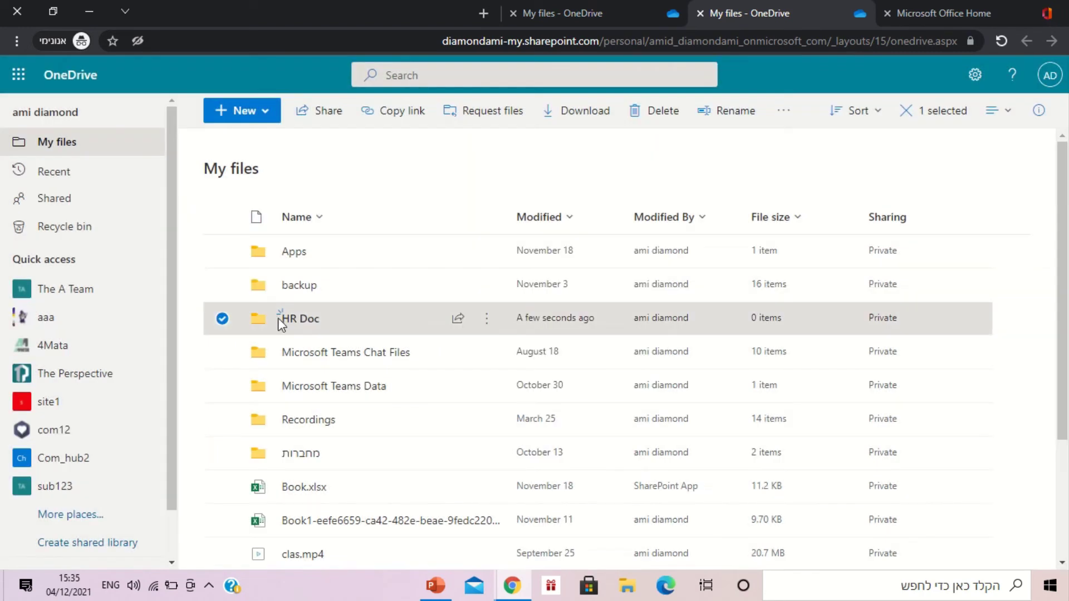
{"action": "left_click", "coordinate": [300, 323]}
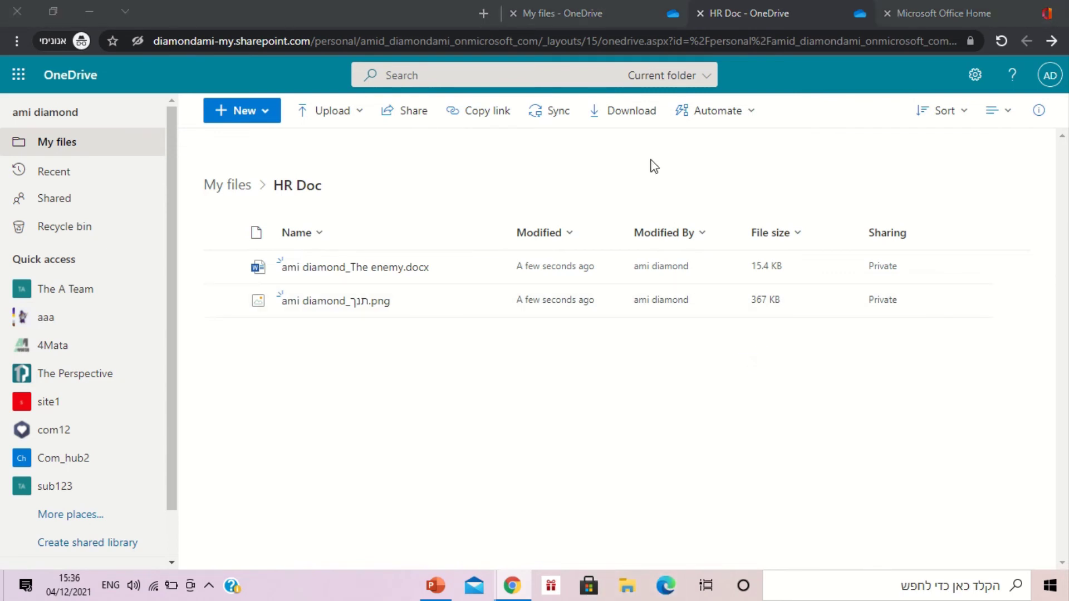
In Edge, load the request link and attach the כרטיסים PDF.
{"action": "left_click", "coordinate": [541, 67]}
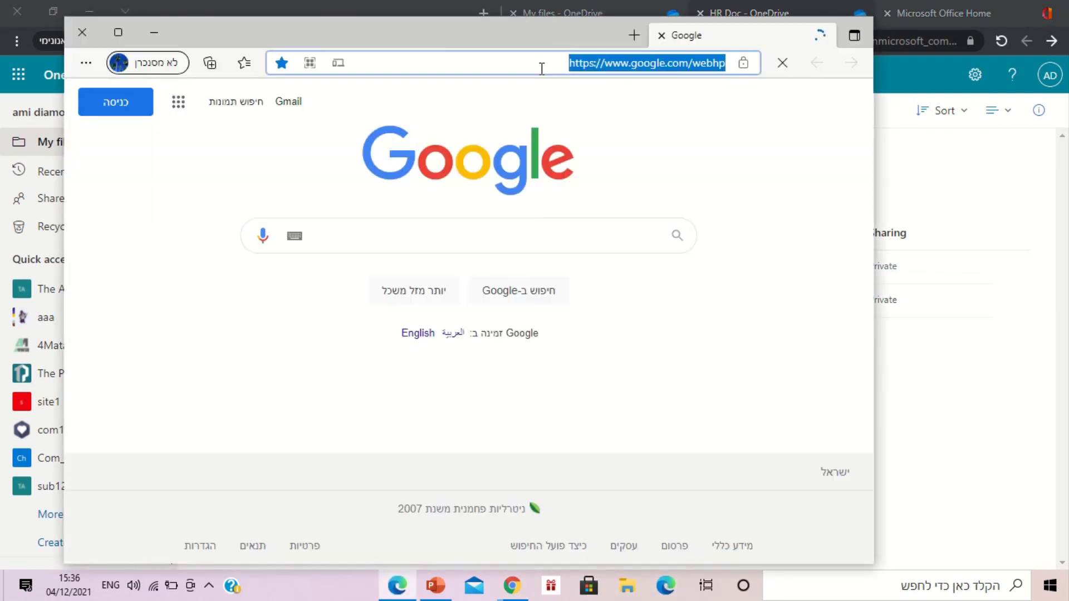
{"action": "key", "text": "ctrl+v"}
{"action": "key", "text": "Return"}
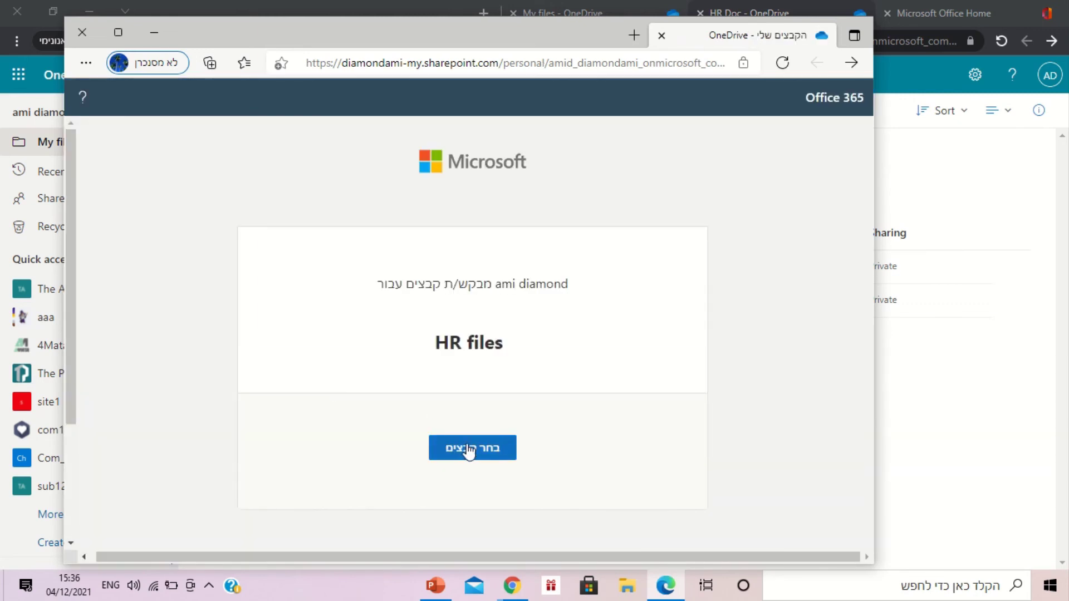
{"action": "left_click", "coordinate": [473, 447]}
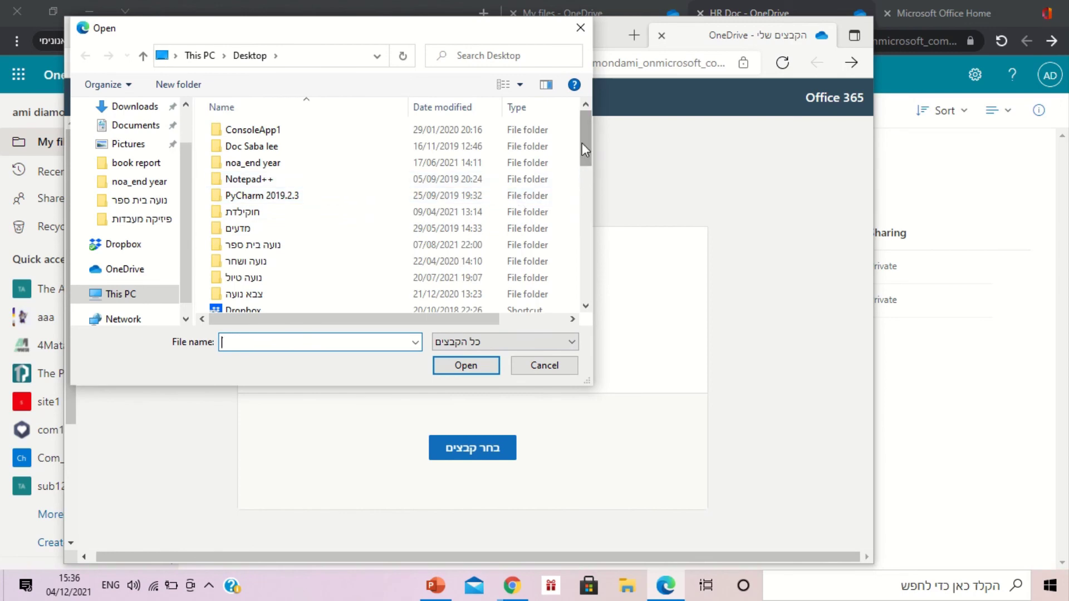
{"action": "left_click_drag", "start_coordinate": [583, 143], "coordinate": [580, 241]}
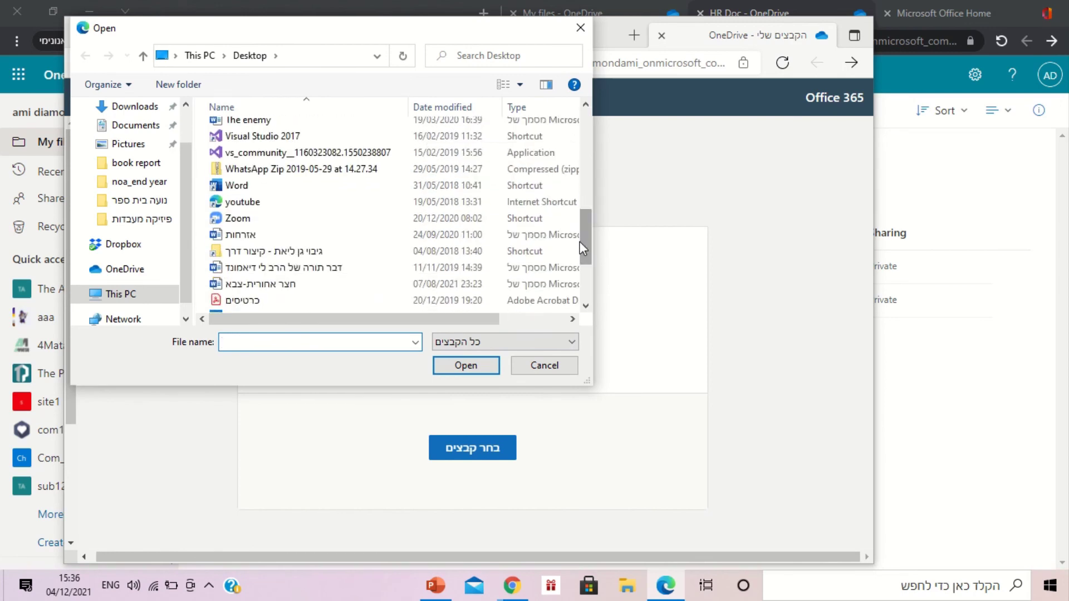
{"action": "double_click", "coordinate": [233, 304]}
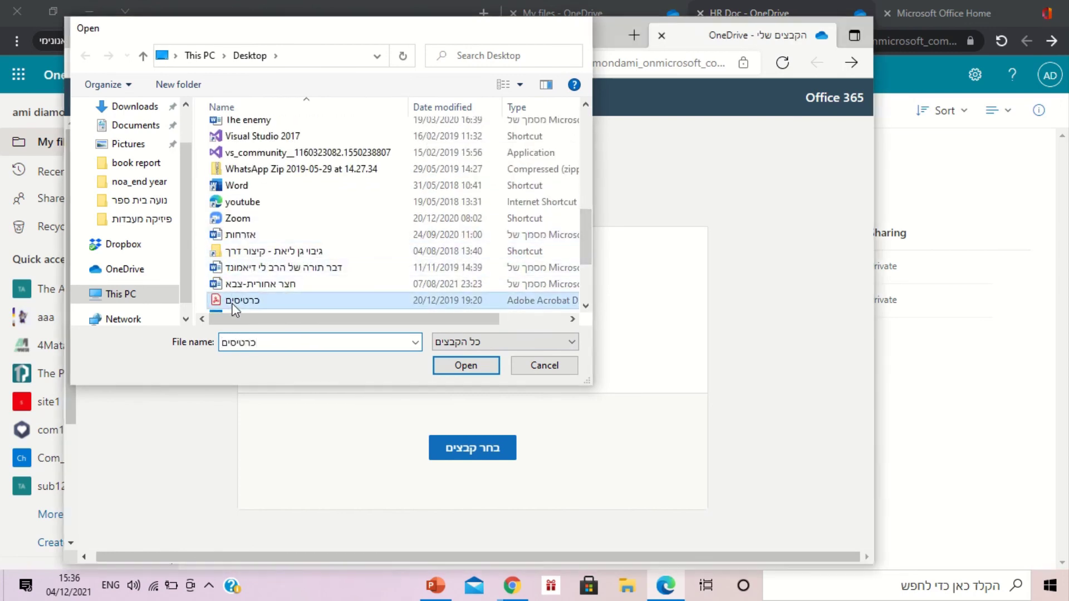
Enter the uploader's first and last name and upload the PDF.
{"action": "left_click", "coordinate": [563, 442]}
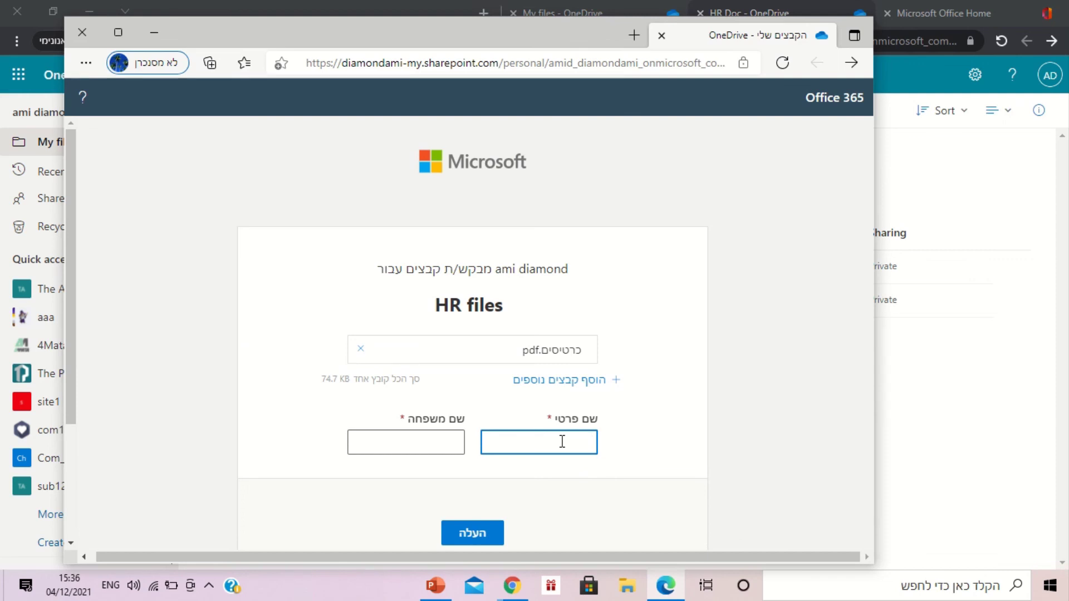
{"action": "type", "text": "if"}
{"action": "key", "text": "BackSpace"}
{"action": "type", "text": "d"}
{"action": "left_click", "coordinate": [440, 448]}
{"action": "type", "text": "diamond"}
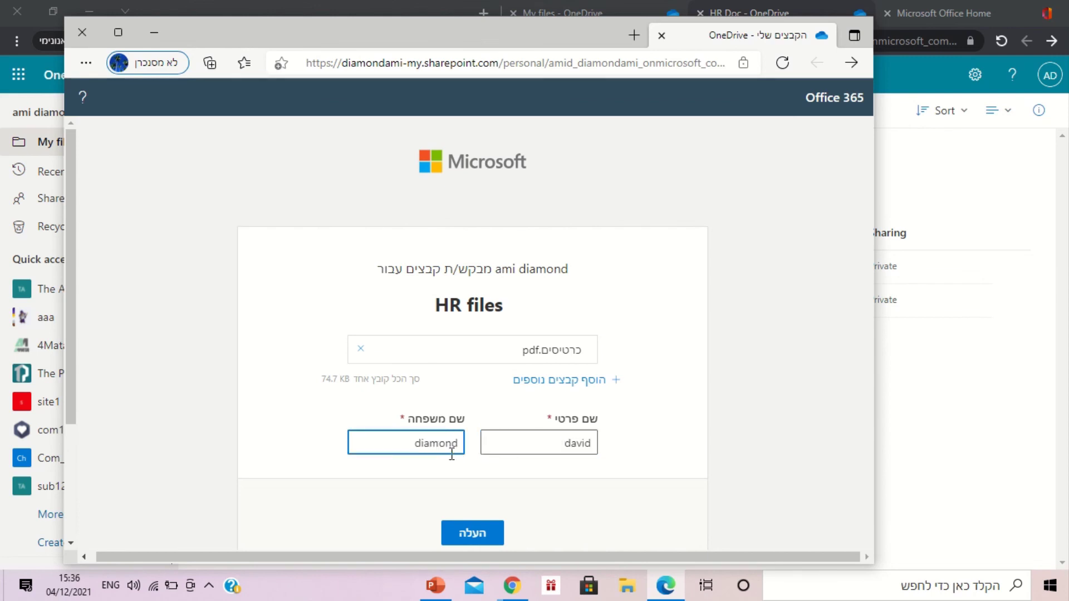
{"action": "left_click", "coordinate": [469, 534]}
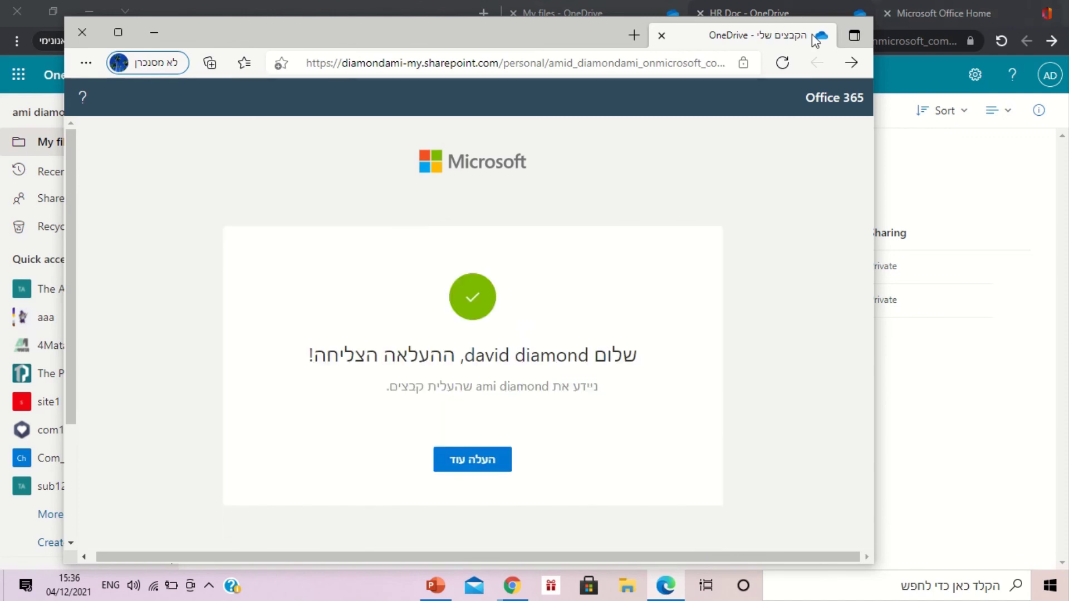
Minimize Edge to get back to the HR Doc folder in the owner's OneDrive tab.
{"action": "left_click", "coordinate": [153, 34]}
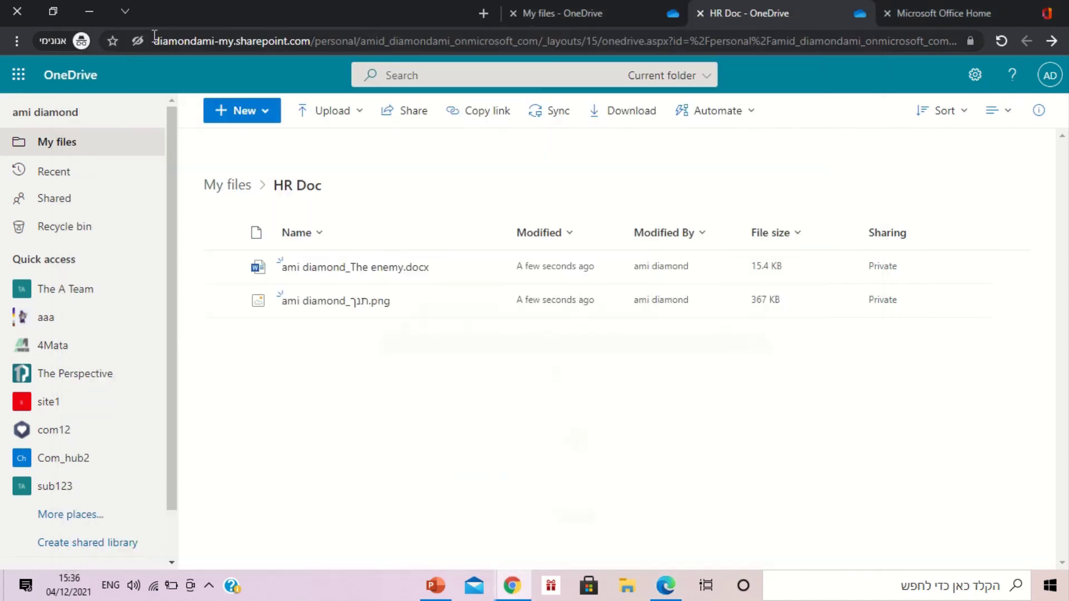